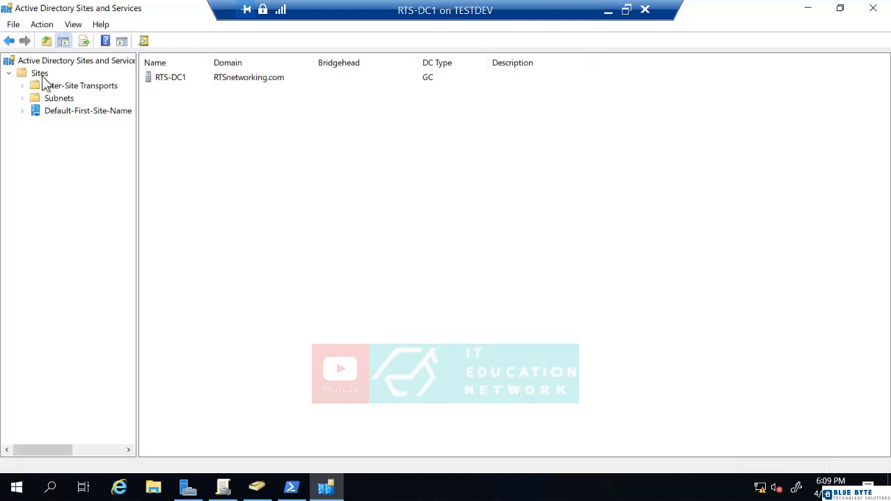
Create a new site named US linked to DEFAULTIPSITELINK
{"action": "right_click", "coordinate": [40, 73]}
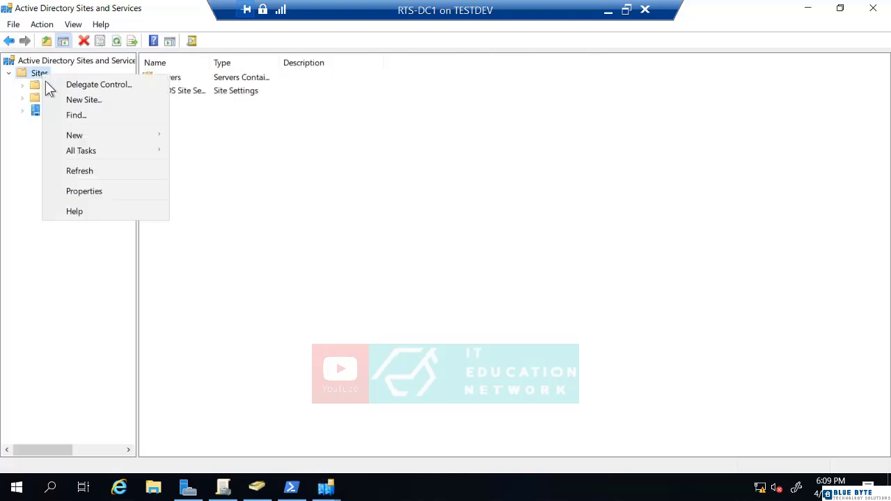
{"action": "left_click", "coordinate": [61, 100]}
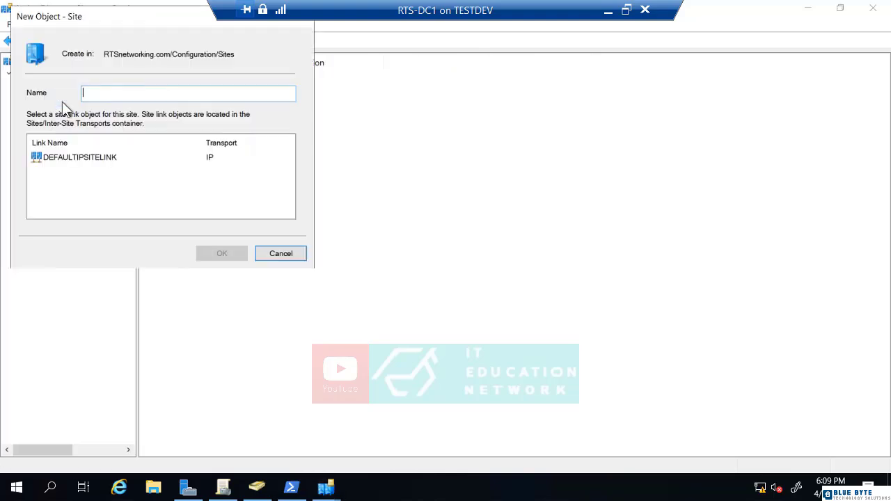
{"action": "type", "text": "US"}
{"action": "key", "text": "Tab"}
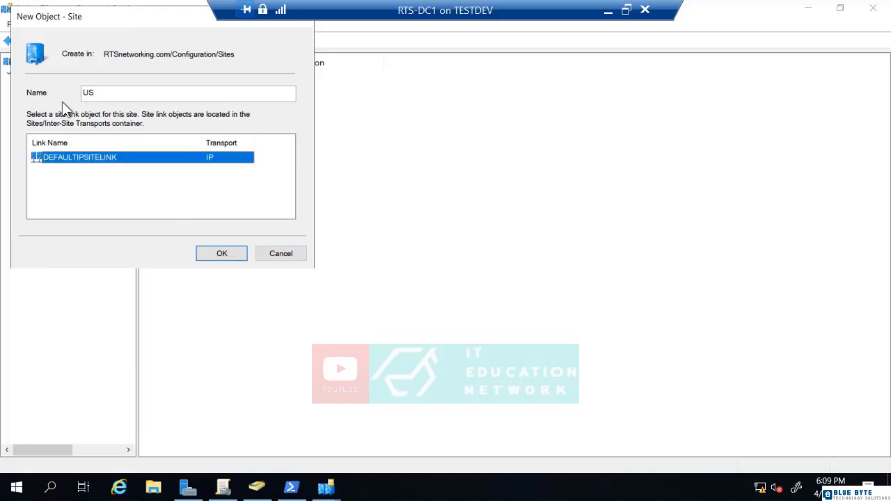
{"action": "left_click", "coordinate": [223, 255]}
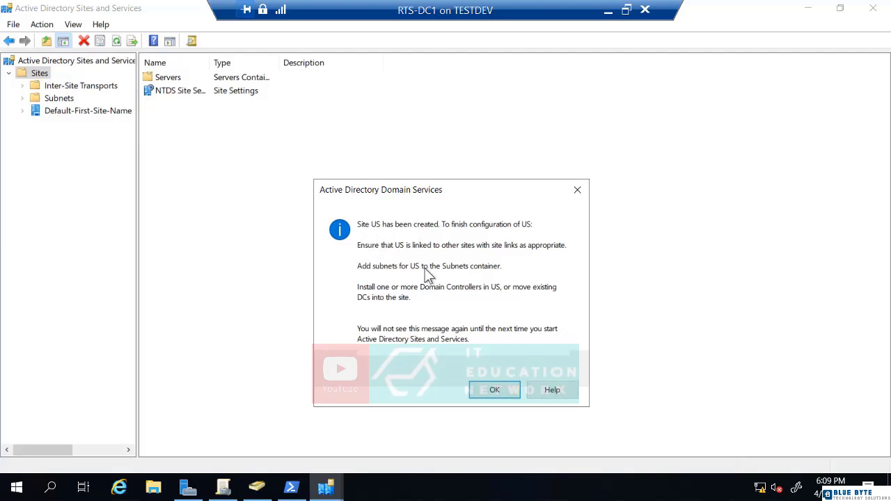
{"action": "left_click", "coordinate": [502, 392]}
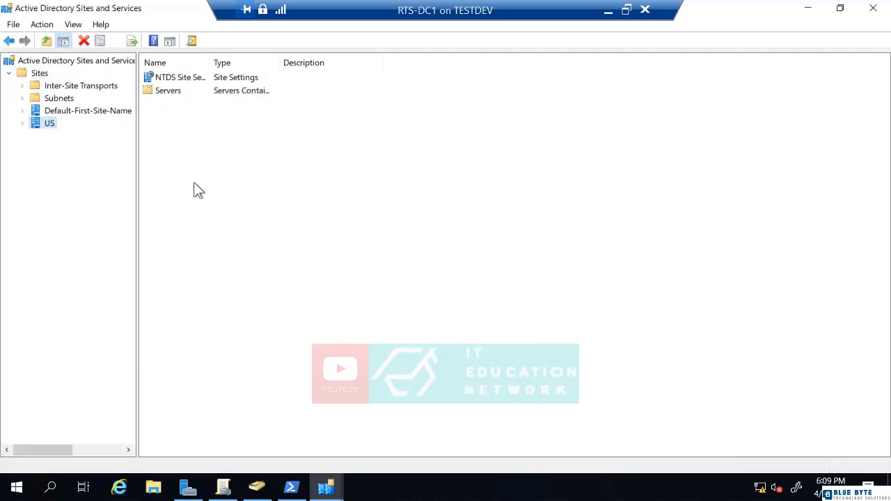
Create a new site named India linked to DEFAULTIPSITELINK
{"action": "right_click", "coordinate": [39, 73]}
{"action": "left_click", "coordinate": [60, 103]}
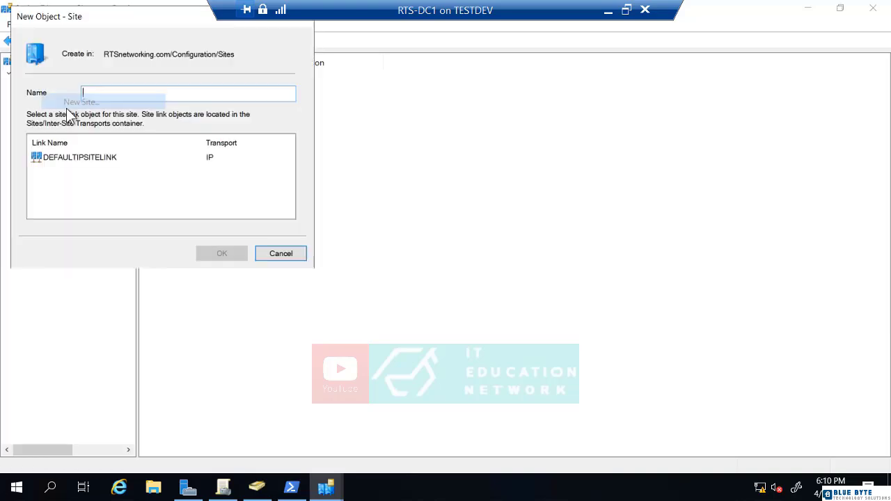
{"action": "type", "text": "India"}
{"action": "key", "text": "Tab"}
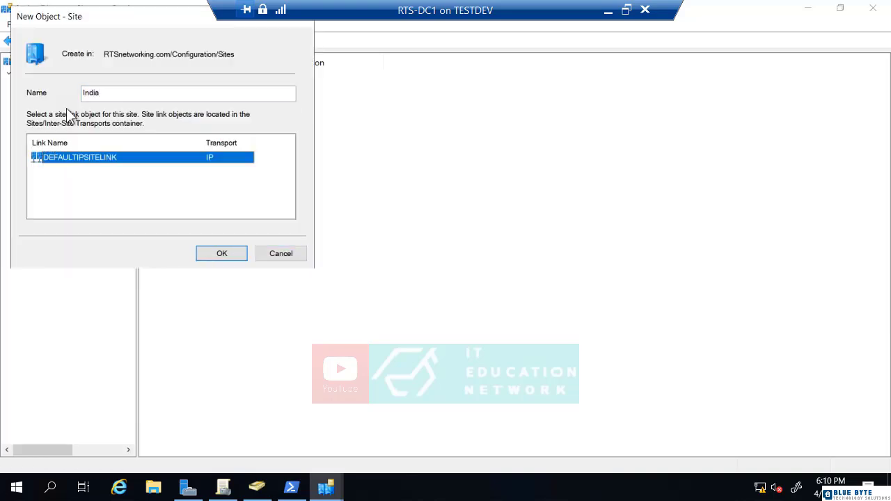
{"action": "left_click", "coordinate": [212, 254]}
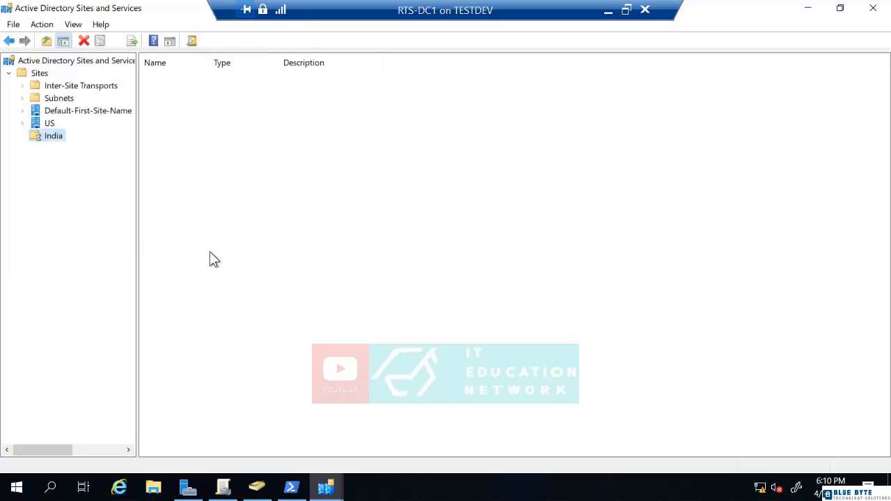
Create a new site named Brazil linked to DEFAULTIPSITELINK
{"action": "right_click", "coordinate": [40, 74]}
{"action": "left_click", "coordinate": [58, 102]}
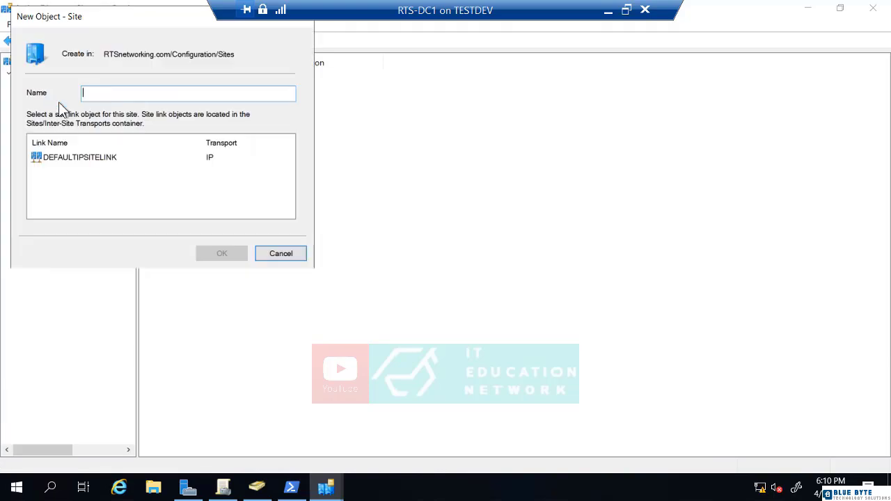
{"action": "type", "text": "Brazil"}
{"action": "key", "text": "Tab"}
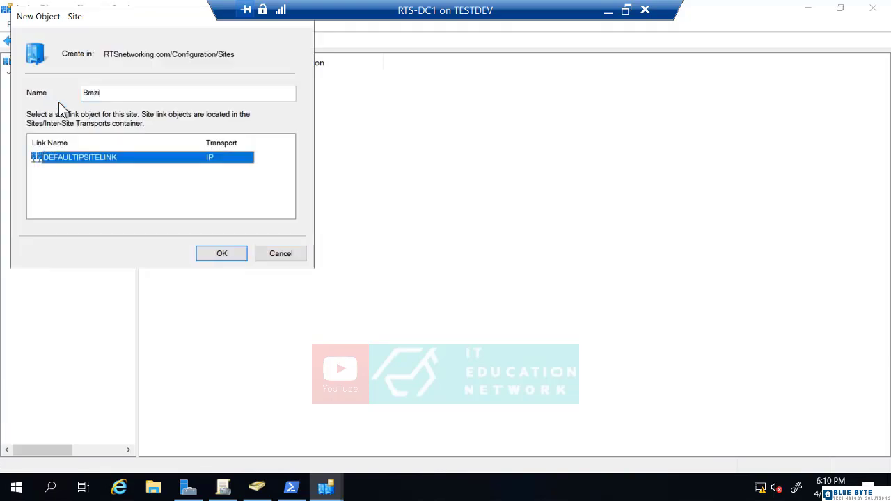
{"action": "left_click", "coordinate": [211, 255]}
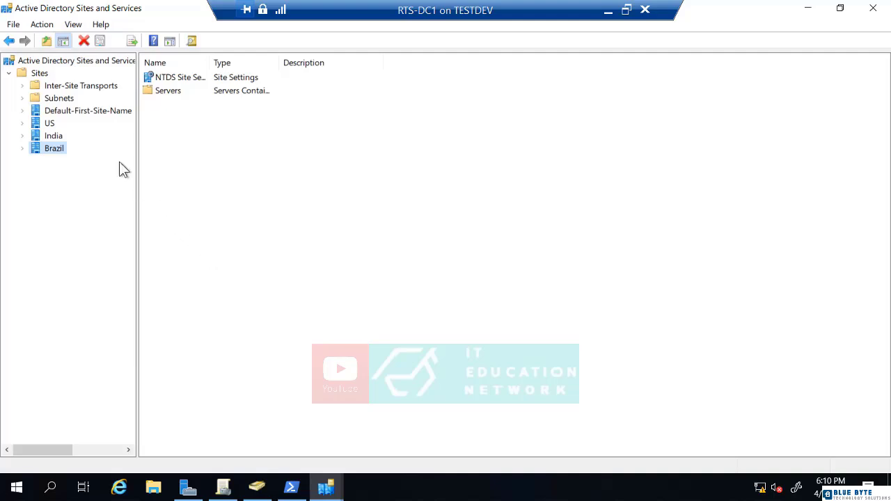
Add subnet 172.16.0.0/16 and assign it to the US site
{"action": "left_click", "coordinate": [64, 99]}
{"action": "right_click", "coordinate": [64, 99]}
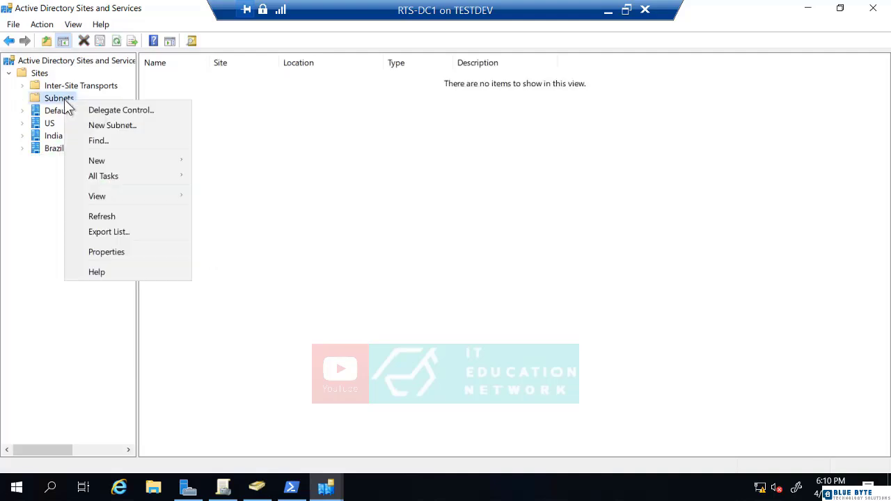
{"action": "left_click", "coordinate": [84, 126]}
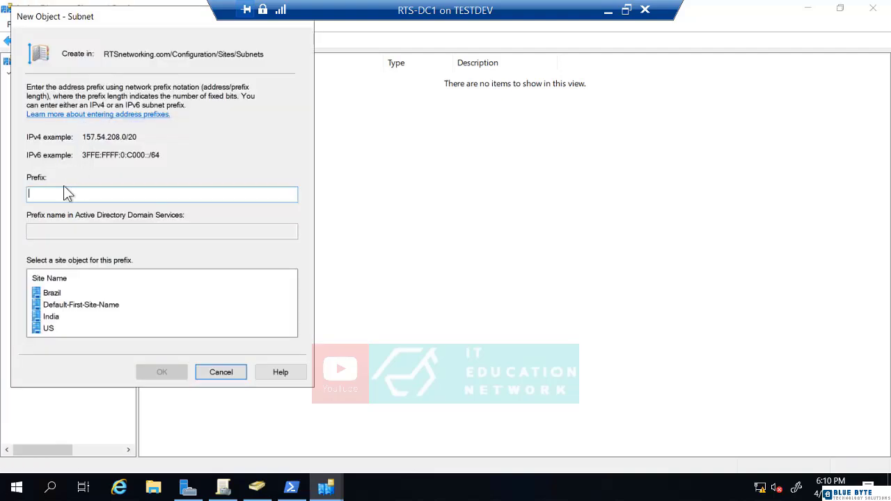
{"action": "type", "text": "172.16.0.0"}
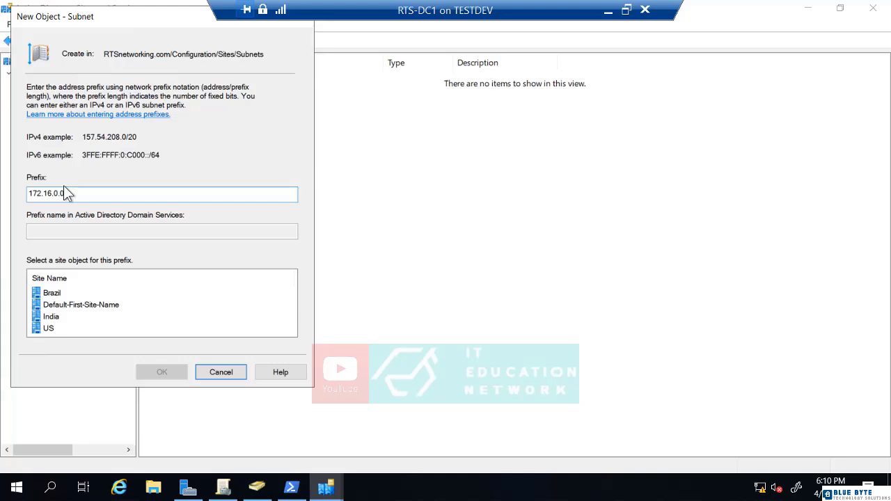
{"action": "type", "text": "/16"}
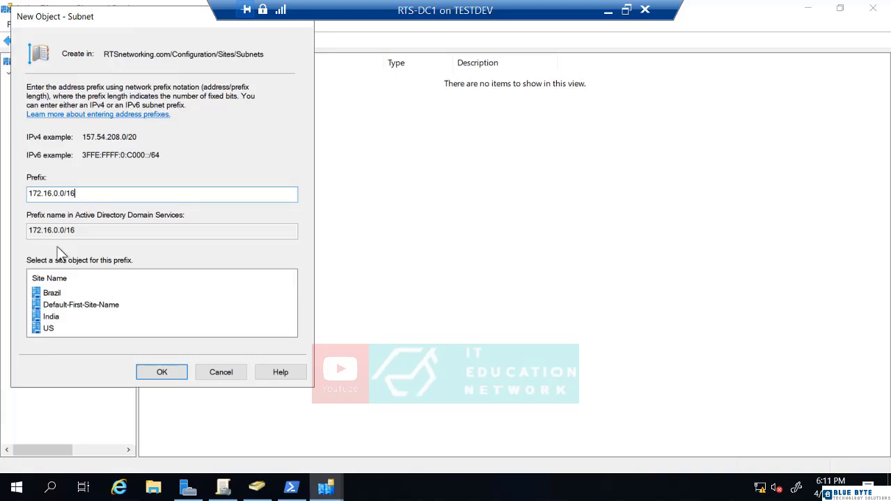
{"action": "left_click", "coordinate": [46, 328]}
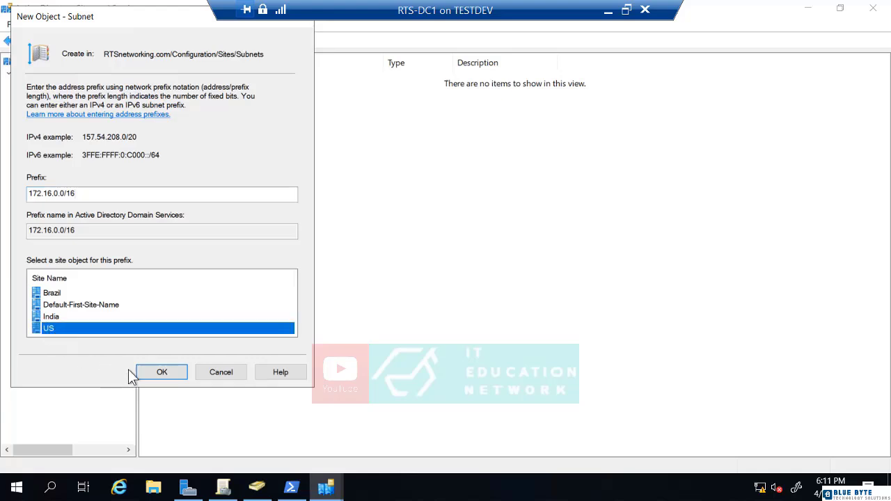
{"action": "left_click", "coordinate": [159, 374]}
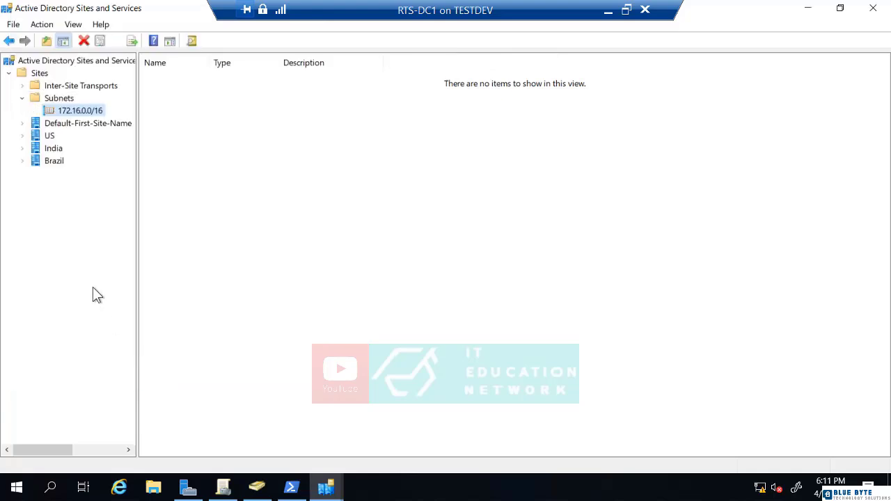
Add subnet 172.17.0.0/16 and assign it to the India site
{"action": "right_click", "coordinate": [61, 99]}
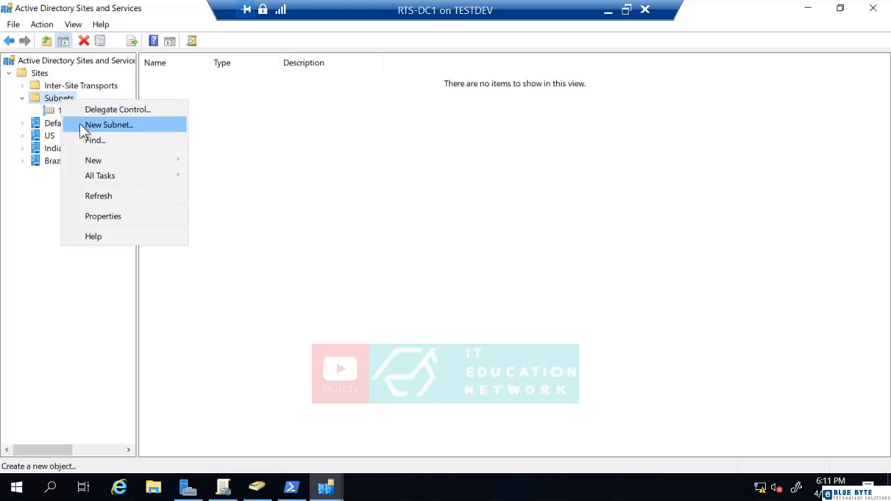
{"action": "left_click", "coordinate": [81, 125]}
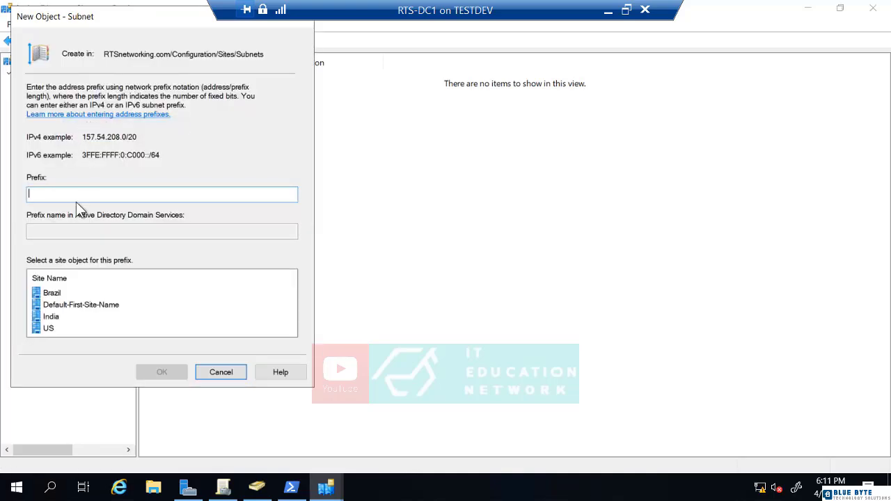
{"action": "type", "text": "172.17.0.0/16"}
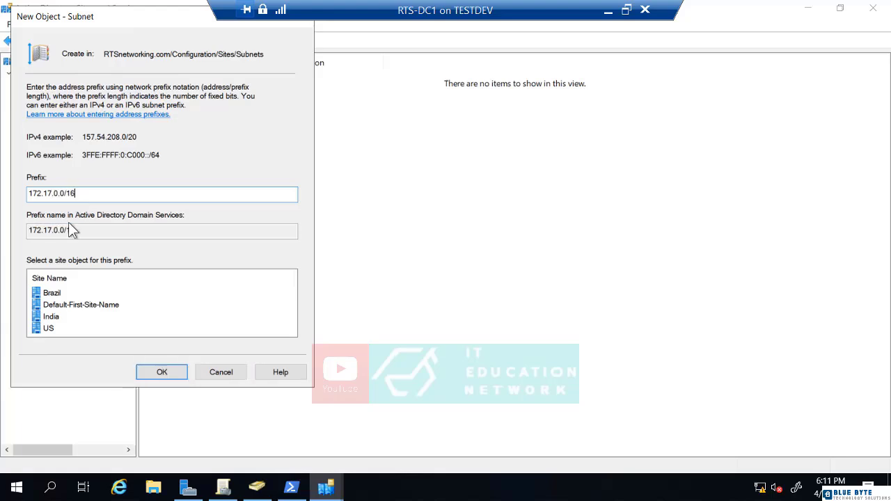
{"action": "left_click", "coordinate": [61, 318]}
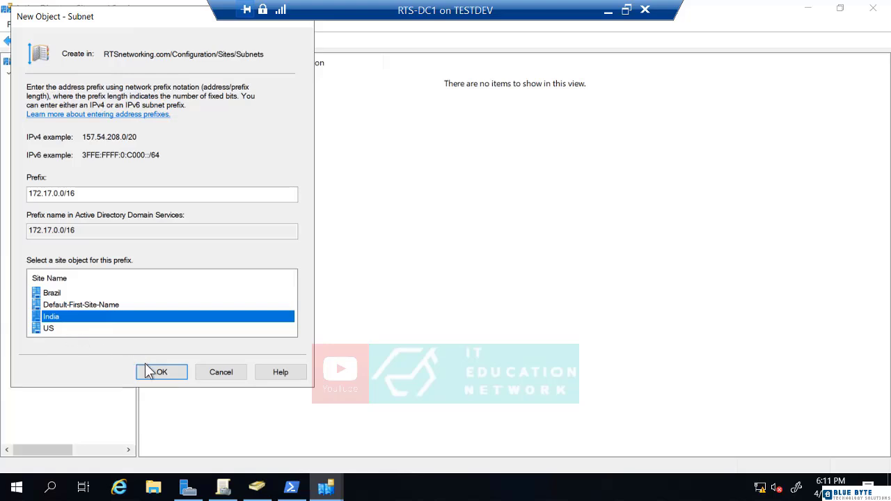
{"action": "left_click", "coordinate": [162, 373]}
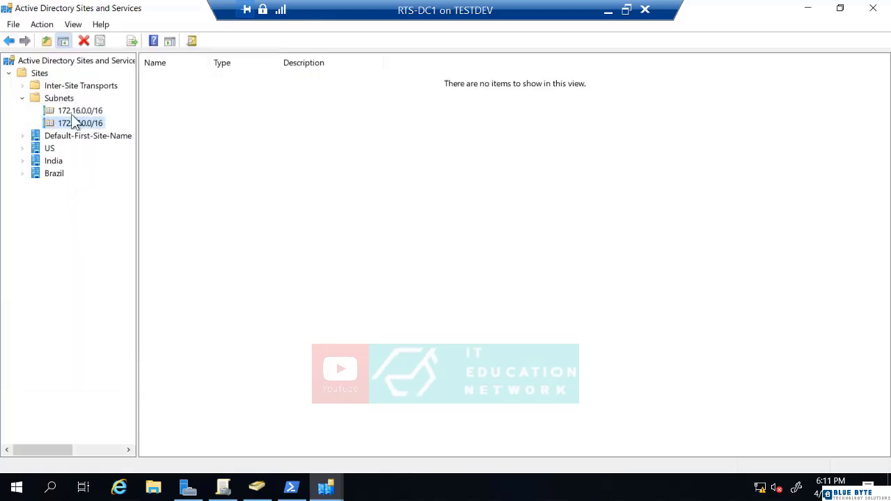
Add subnet 172.18.0.0/16 and assign it to the Brazil site
{"action": "right_click", "coordinate": [58, 100]}
{"action": "left_click", "coordinate": [73, 119]}
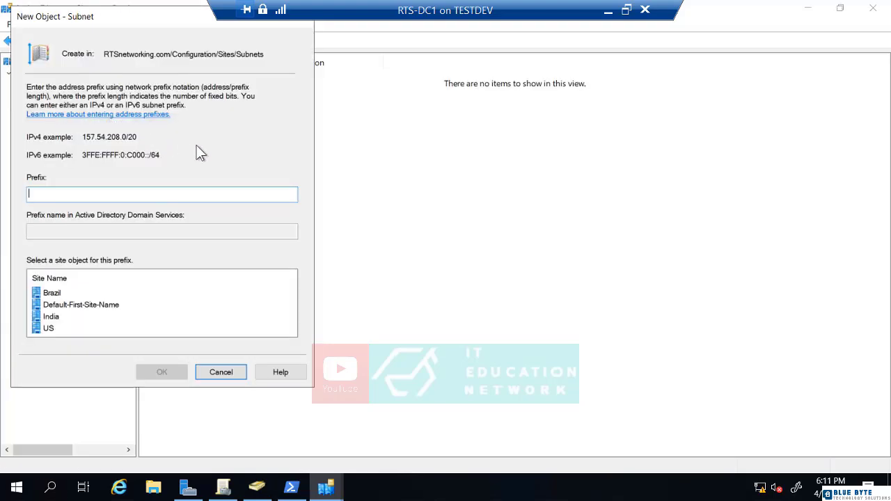
{"action": "type", "text": "172.18.0.0/16"}
{"action": "left_click", "coordinate": [59, 291]}
{"action": "left_click", "coordinate": [158, 370]}
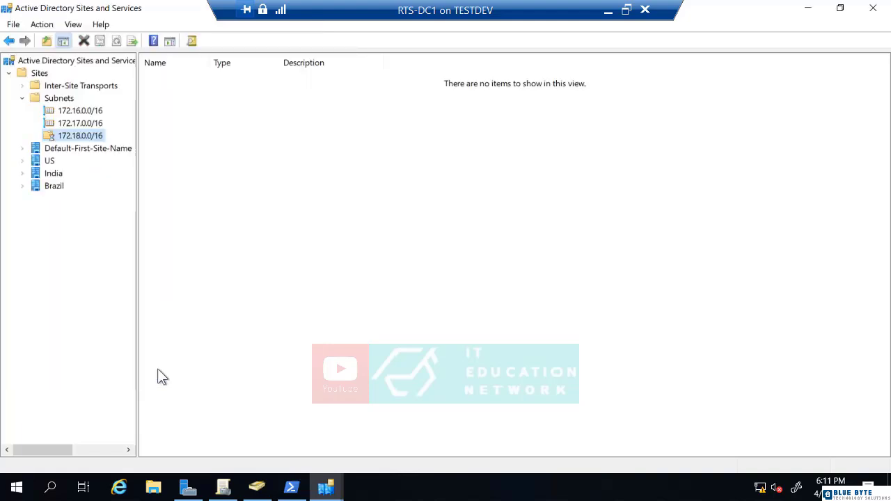
Move server RTS-DC1 from Default-First-Site-Name into the India site
{"action": "left_click", "coordinate": [23, 148]}
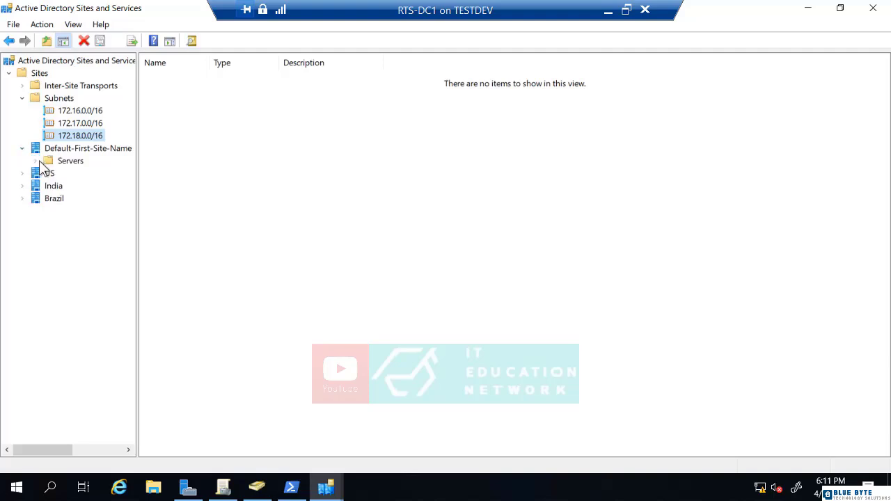
{"action": "left_click", "coordinate": [35, 161]}
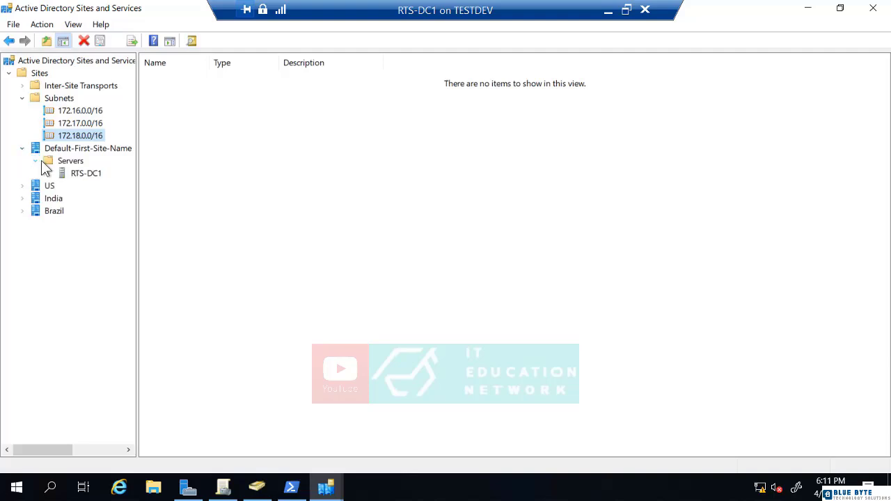
{"action": "right_click", "coordinate": [89, 174]}
{"action": "left_click", "coordinate": [113, 200]}
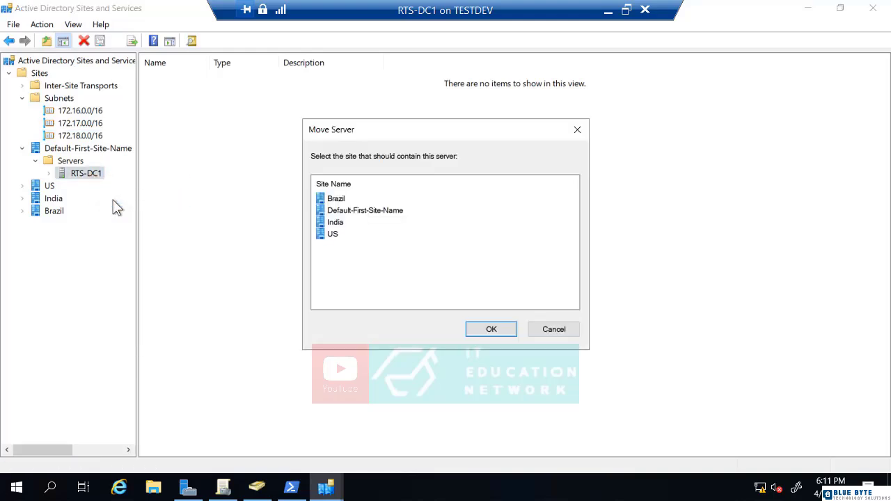
{"action": "left_click", "coordinate": [337, 223]}
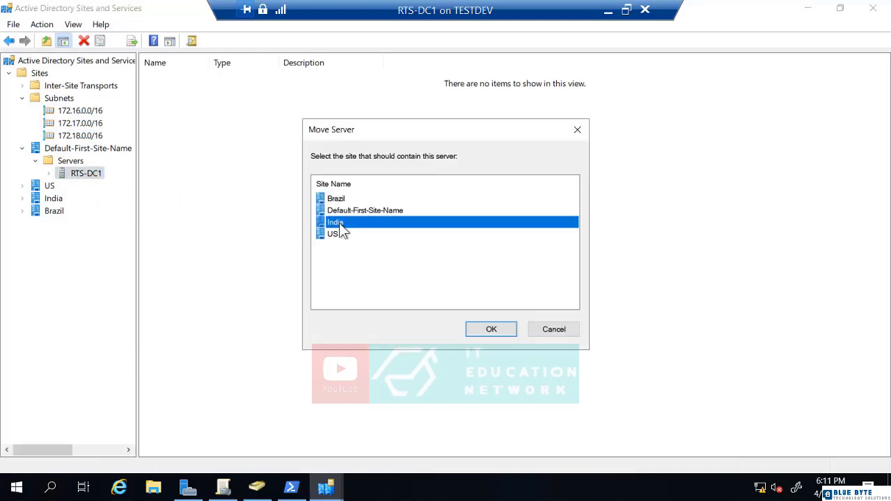
{"action": "left_click", "coordinate": [490, 329]}
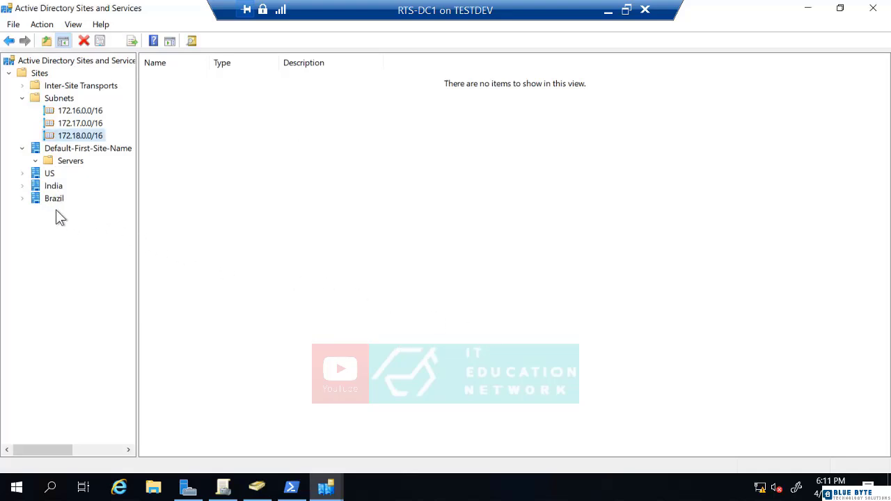
Expand the India site's servers and review the India site properties
{"action": "left_click", "coordinate": [23, 187]}
{"action": "left_click", "coordinate": [34, 199]}
{"action": "right_click", "coordinate": [47, 185]}
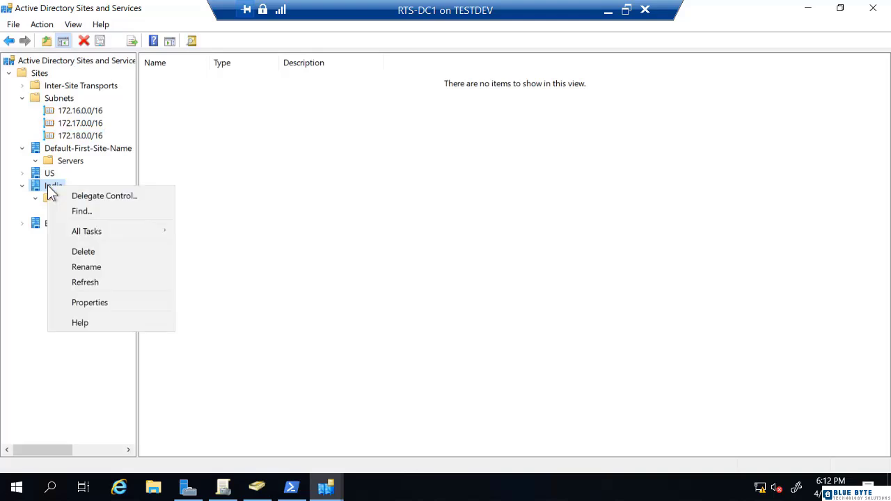
{"action": "left_click", "coordinate": [89, 305]}
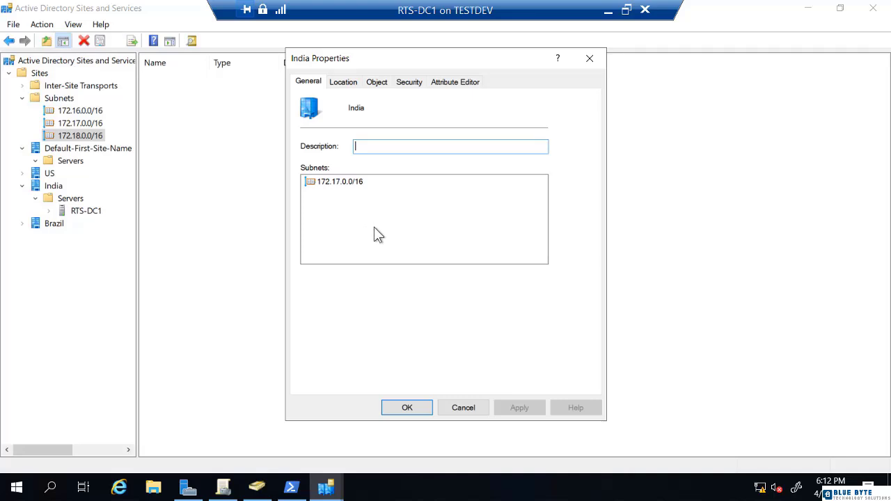
{"action": "left_click", "coordinate": [408, 408]}
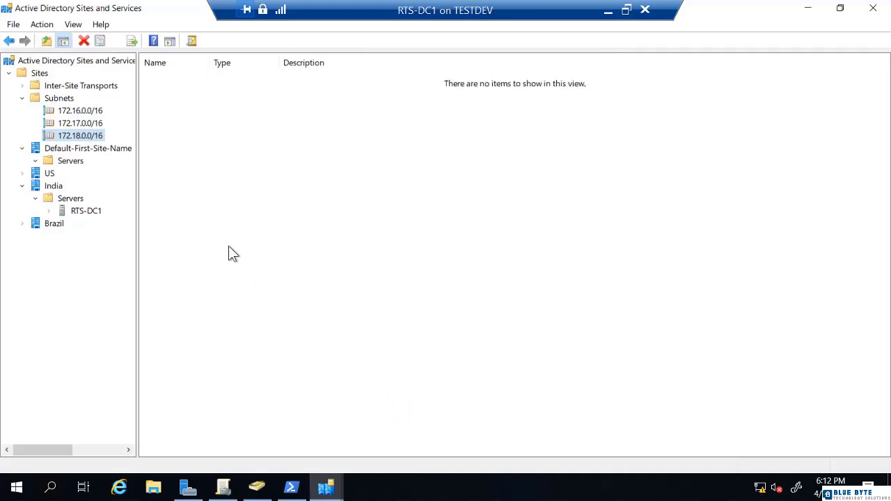
{"action": "right_click", "coordinate": [58, 100]}
{"action": "left_click", "coordinate": [69, 124]}
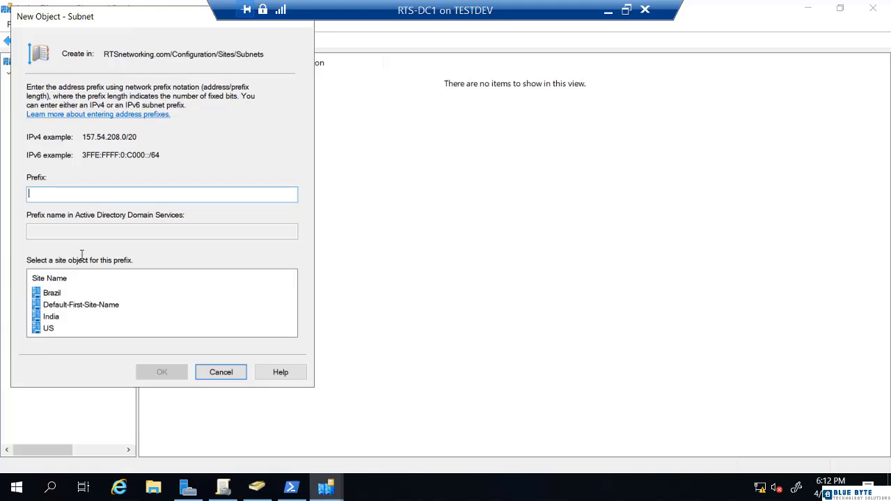
{"action": "left_click", "coordinate": [51, 318]}
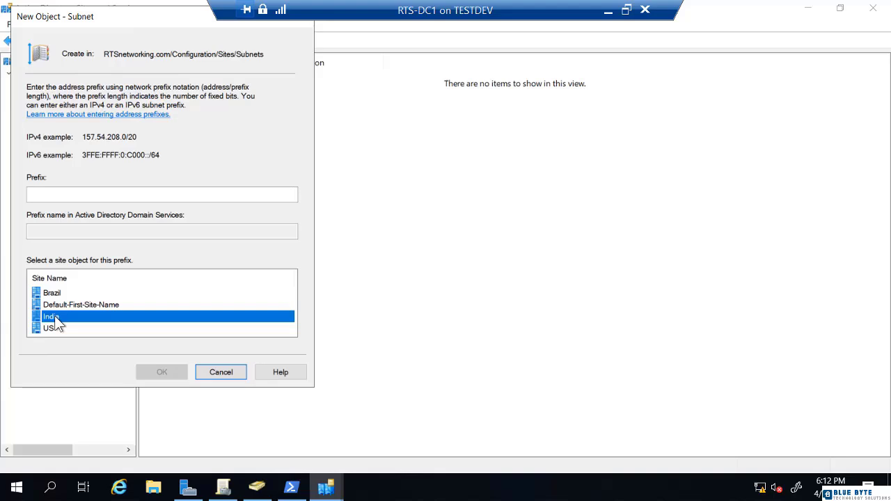
{"action": "left_click", "coordinate": [219, 373]}
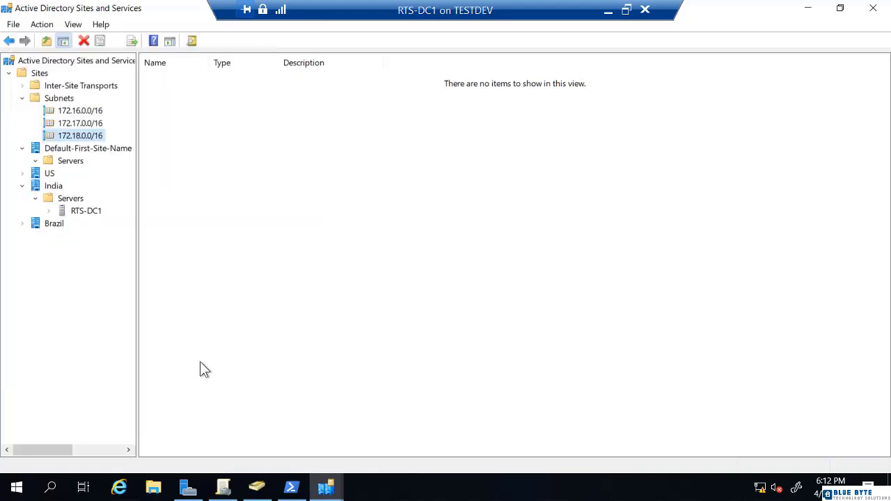
Move RTS-DC1 back to Default-First-Site-Name and switch to Group Policy Management
{"action": "right_click", "coordinate": [91, 212]}
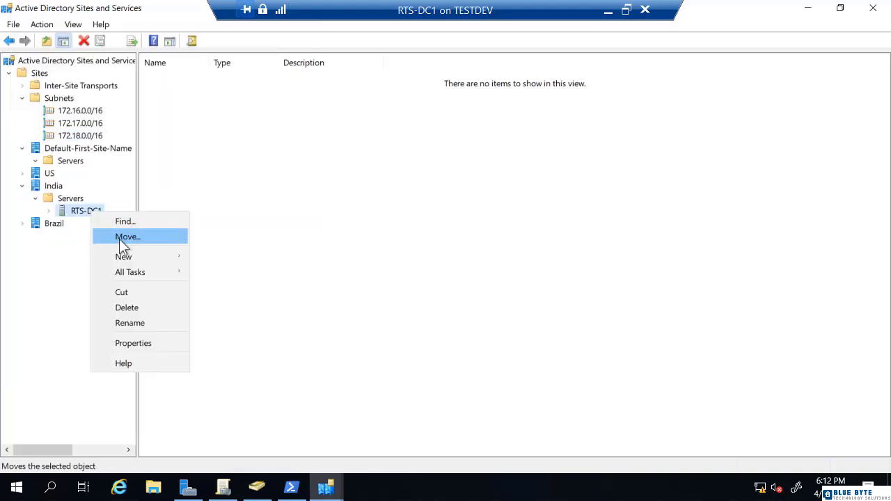
{"action": "mouse_move", "coordinate": [126, 257]}
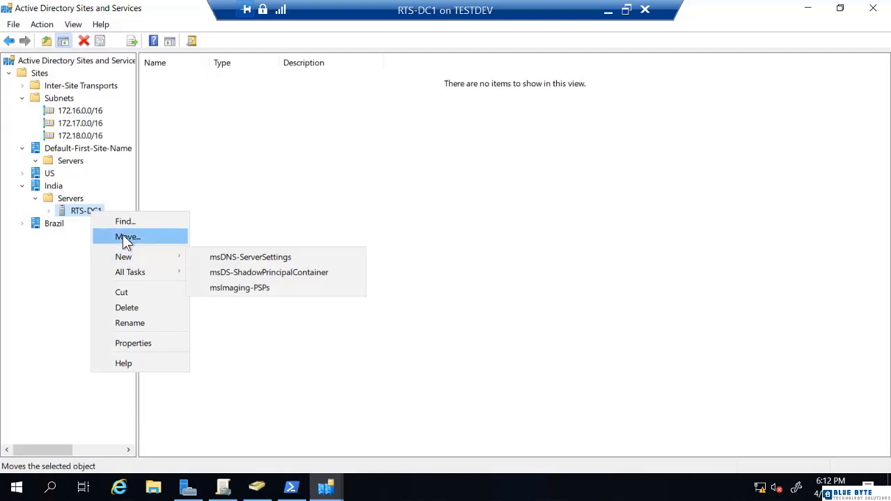
{"action": "left_click", "coordinate": [125, 237]}
{"action": "left_click", "coordinate": [344, 211]}
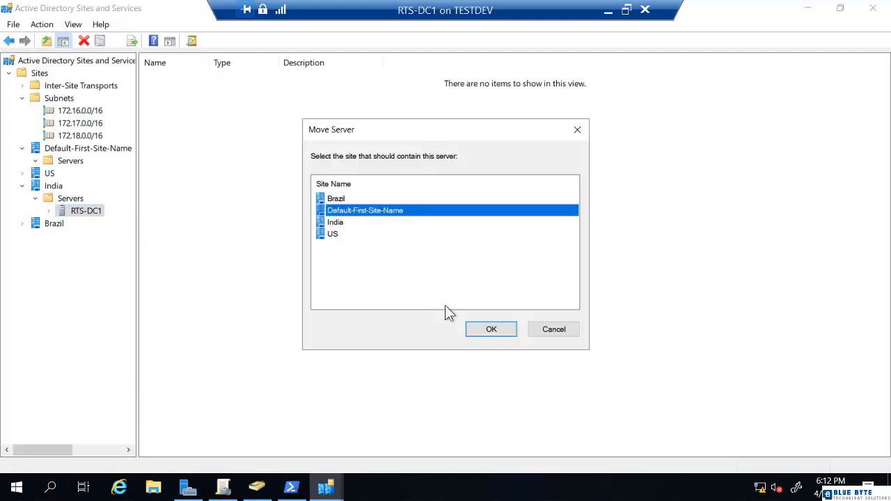
{"action": "left_click", "coordinate": [493, 333]}
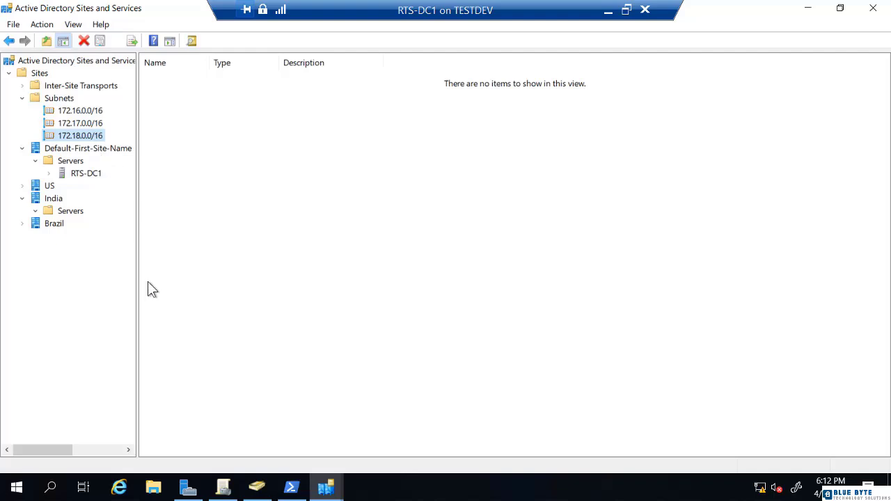
{"action": "left_click", "coordinate": [222, 488]}
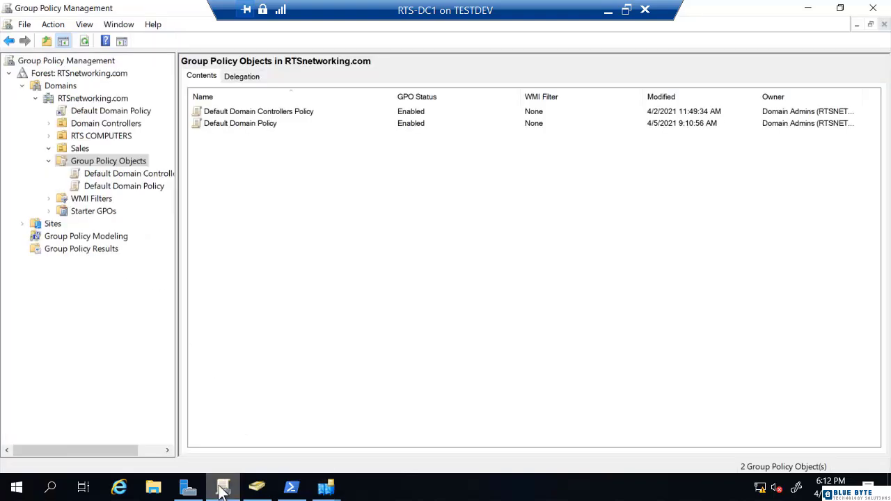
Use Show Sites to display Brazil, India and US under the Sites node
{"action": "left_click", "coordinate": [36, 222]}
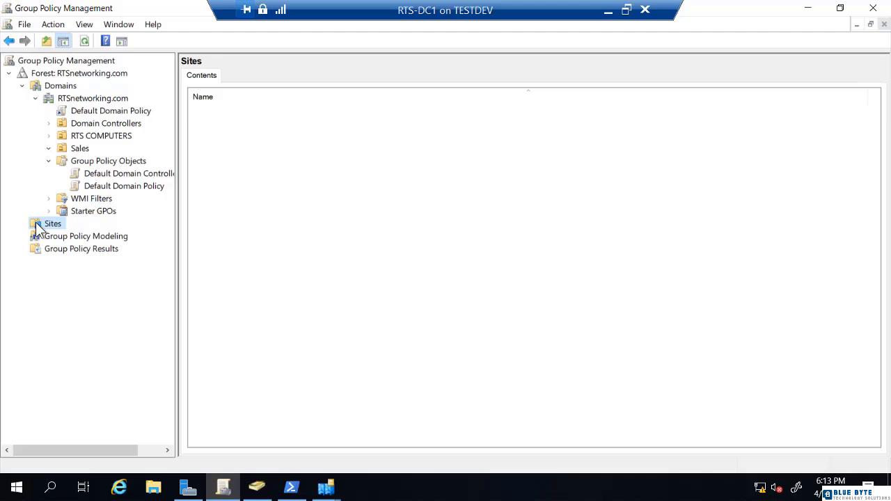
{"action": "right_click", "coordinate": [38, 230]}
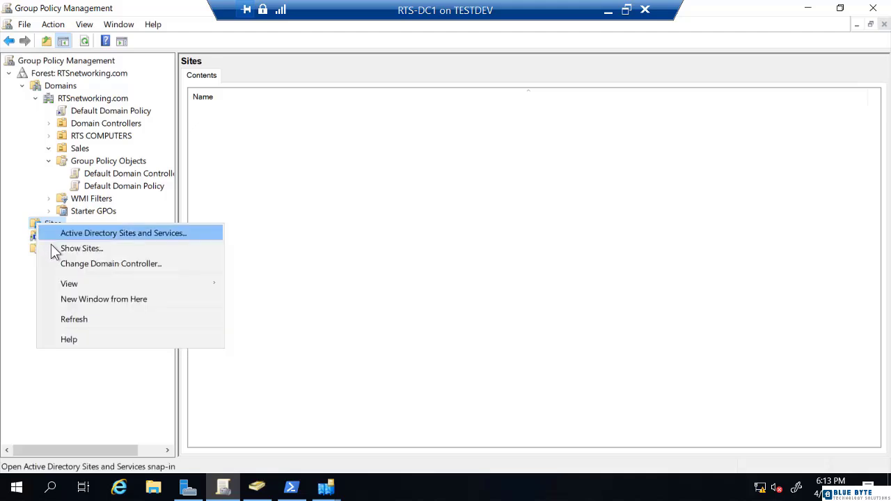
{"action": "left_click", "coordinate": [53, 249]}
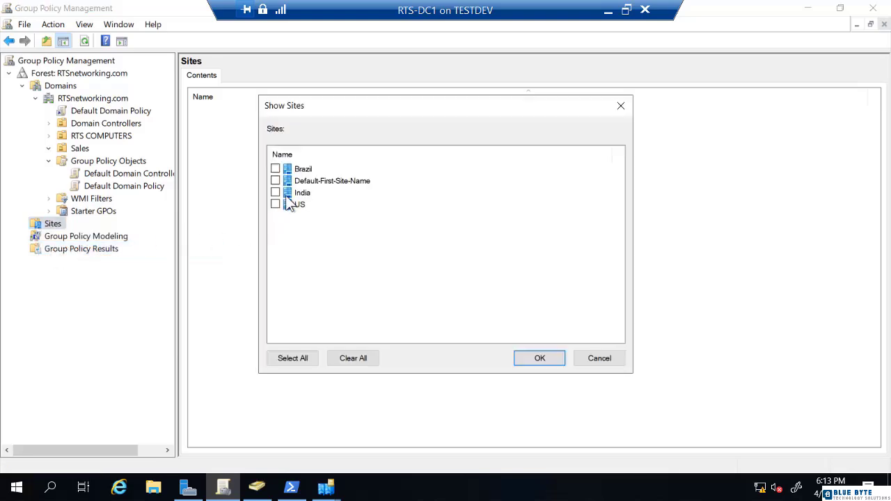
{"action": "left_click", "coordinate": [275, 169]}
{"action": "left_click", "coordinate": [276, 193]}
{"action": "left_click", "coordinate": [276, 205]}
{"action": "left_click", "coordinate": [539, 358]}
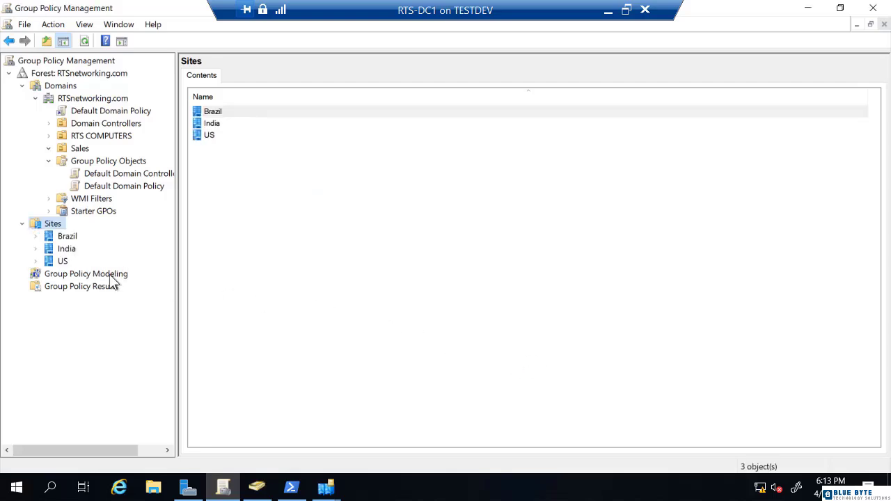
Clear all sites from the Show Sites list so Sites shows 0 objects
{"action": "right_click", "coordinate": [67, 251]}
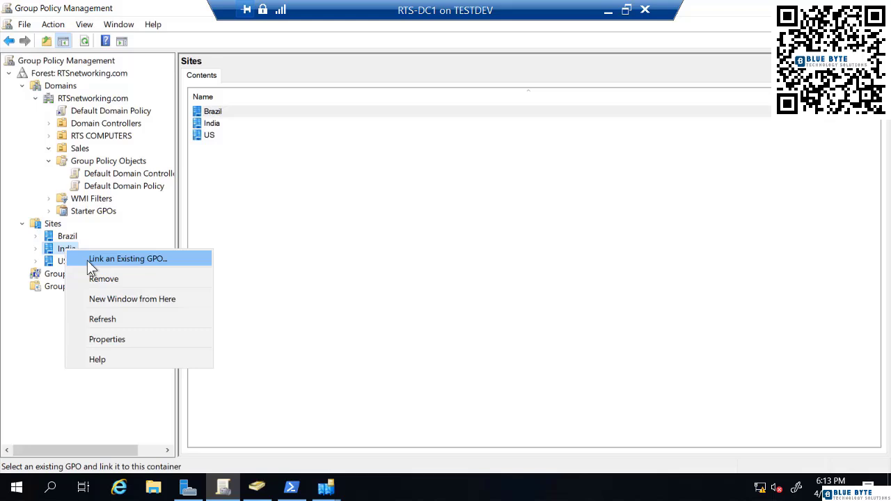
{"action": "left_click", "coordinate": [298, 266]}
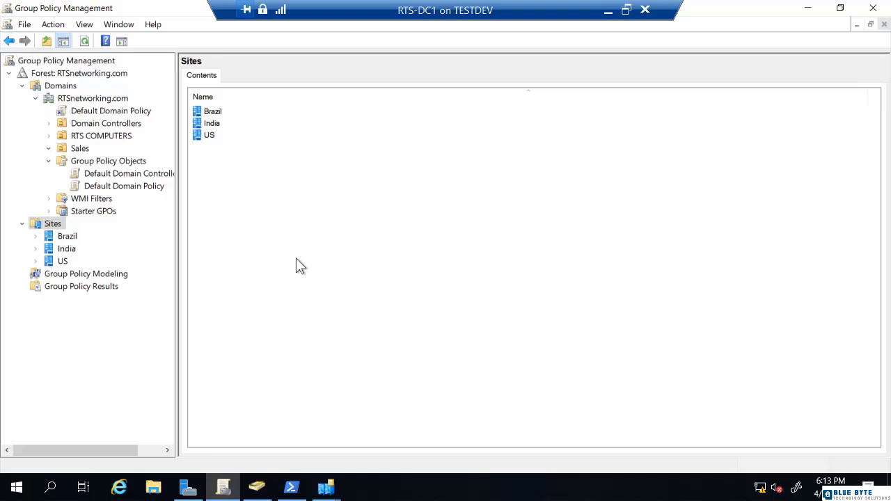
{"action": "right_click", "coordinate": [49, 228]}
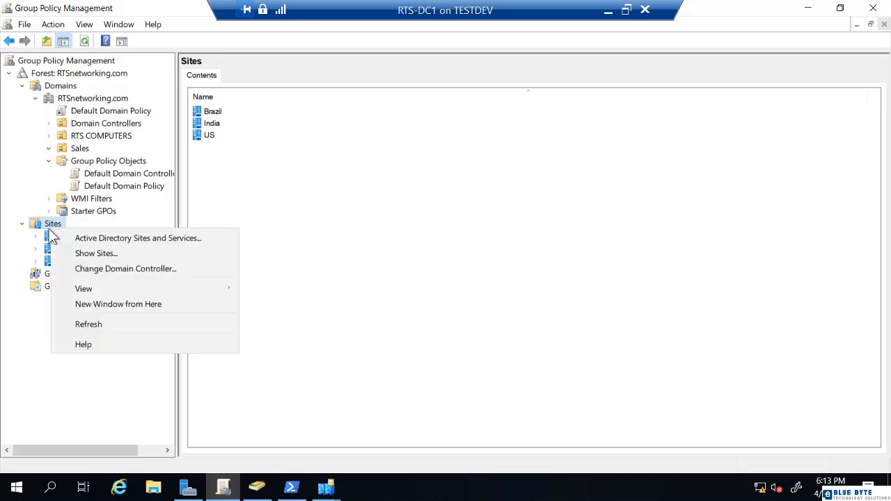
{"action": "left_click", "coordinate": [71, 252]}
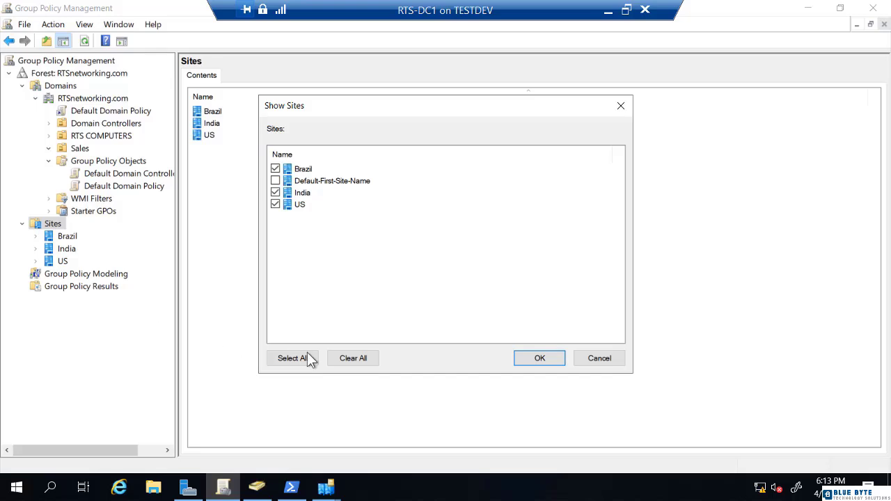
{"action": "left_click", "coordinate": [354, 363]}
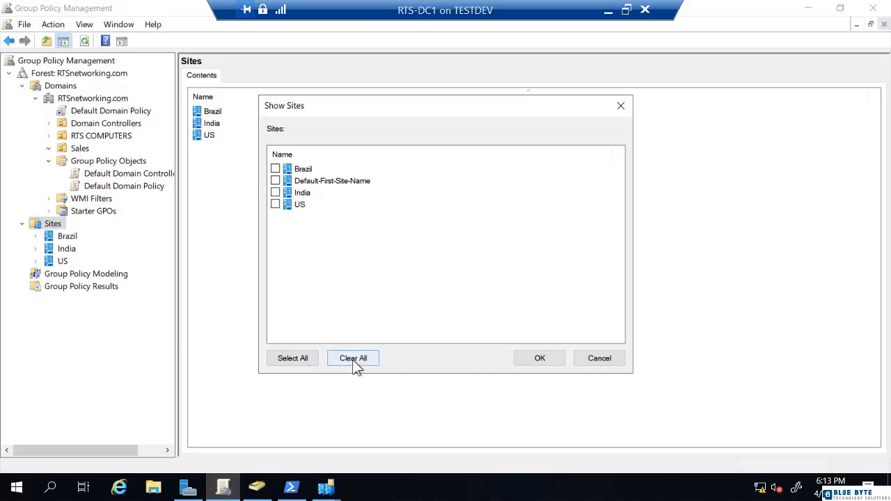
{"action": "left_click", "coordinate": [536, 361]}
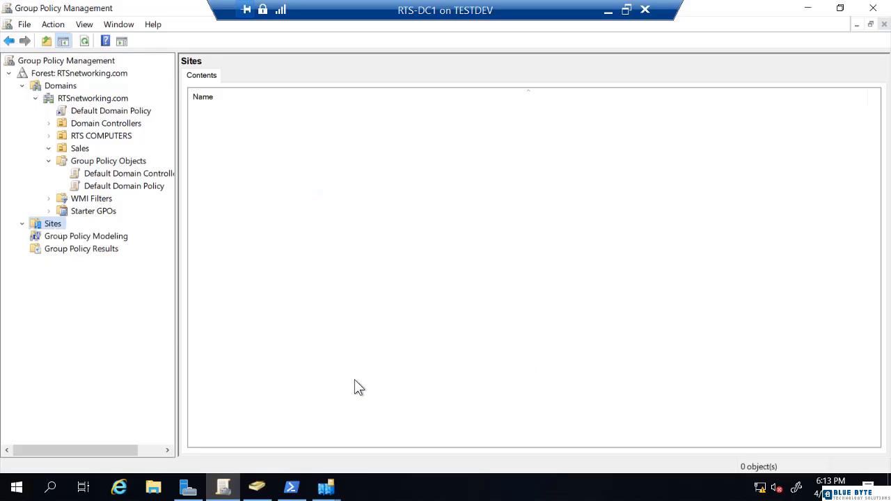
{"action": "left_click", "coordinate": [325, 489]}
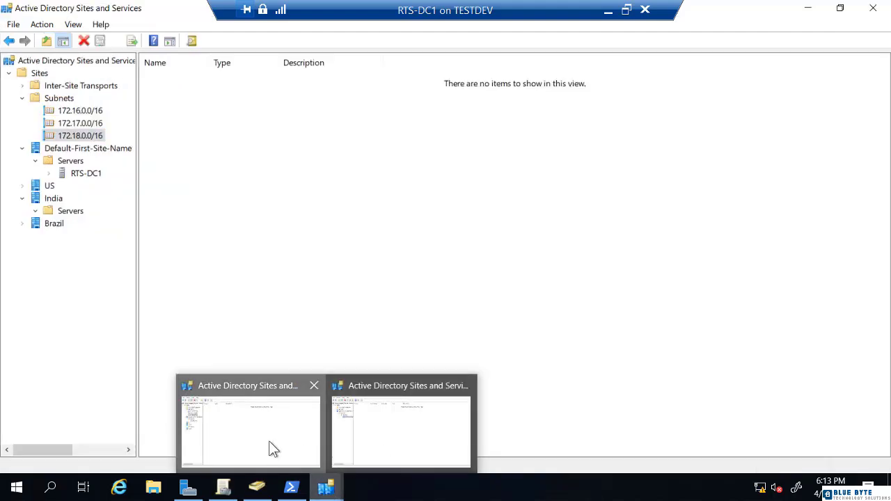
Back in Sites and Services, delete the US site and its contents
{"action": "left_click", "coordinate": [269, 441]}
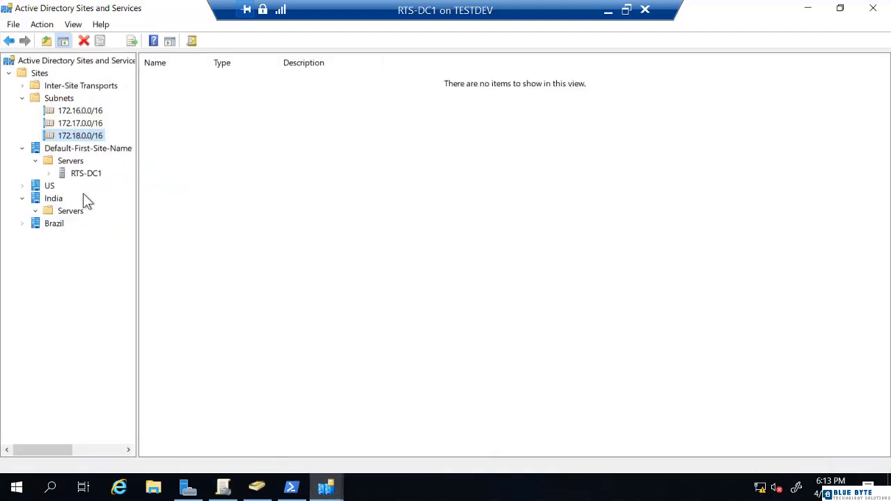
{"action": "right_click", "coordinate": [49, 185]}
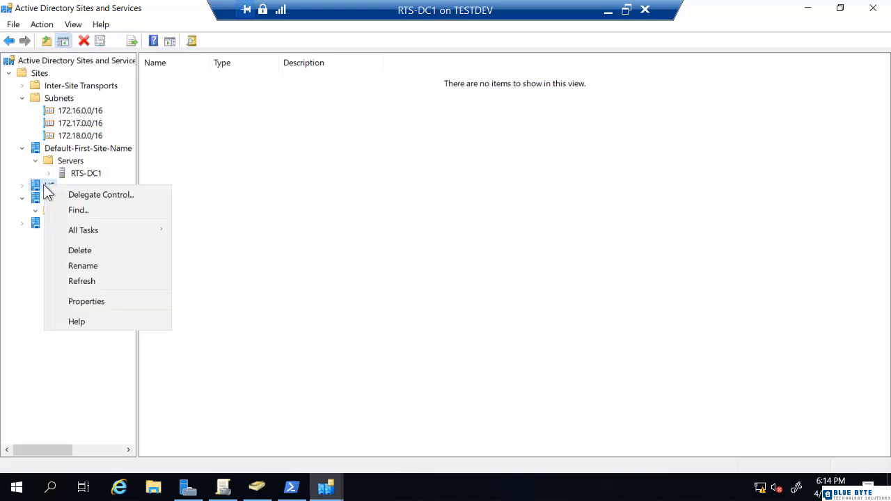
{"action": "left_click", "coordinate": [80, 250]}
{"action": "left_click", "coordinate": [463, 335]}
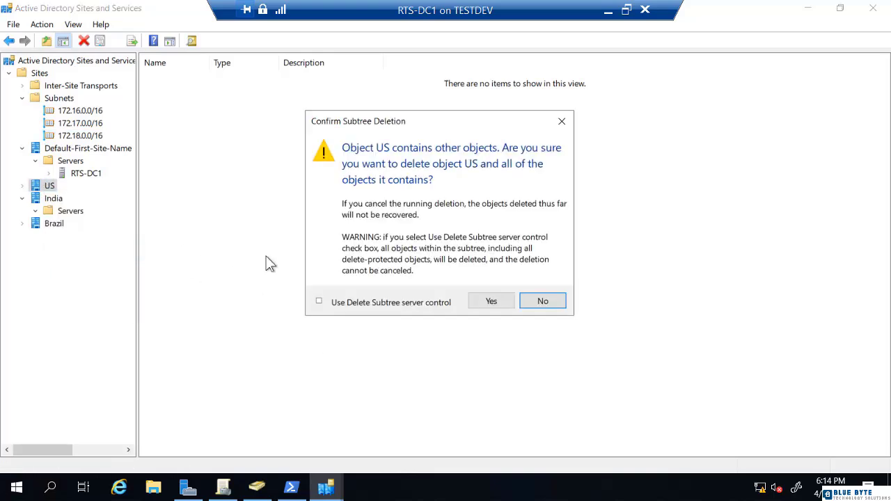
{"action": "left_click", "coordinate": [479, 303]}
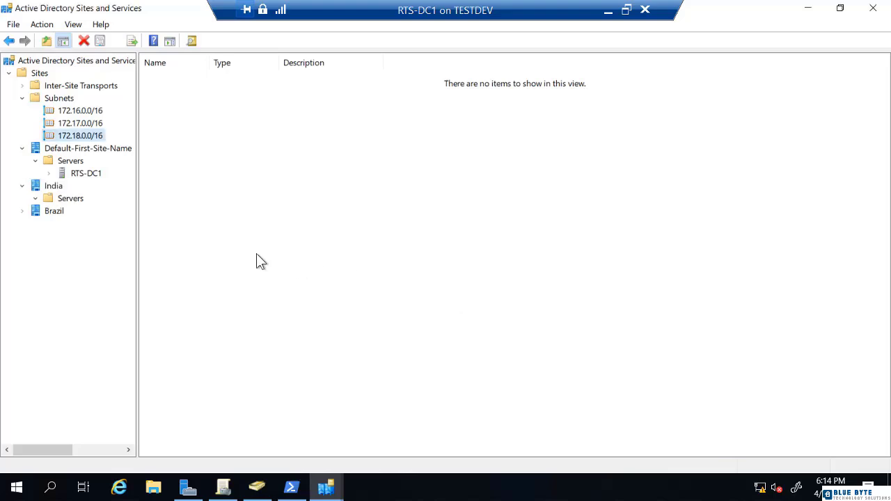
Delete the India site and its contents
{"action": "right_click", "coordinate": [60, 185]}
{"action": "left_click", "coordinate": [108, 250]}
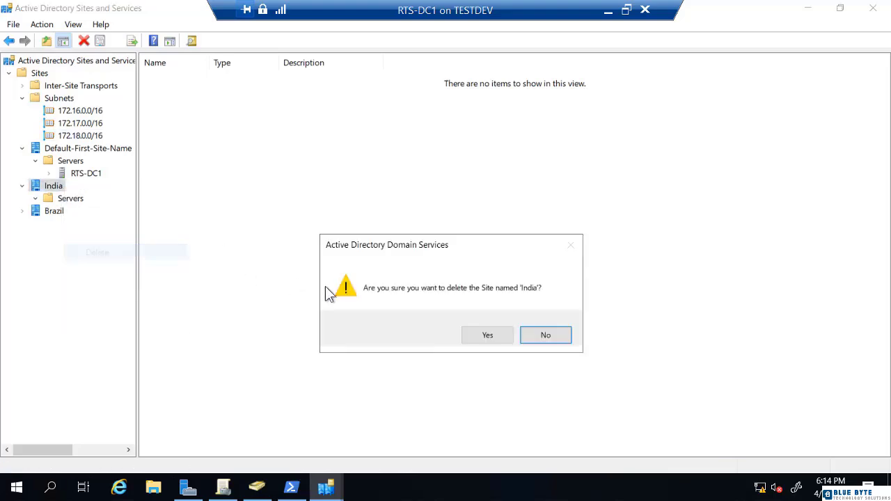
{"action": "left_click", "coordinate": [487, 337]}
{"action": "left_click", "coordinate": [483, 301]}
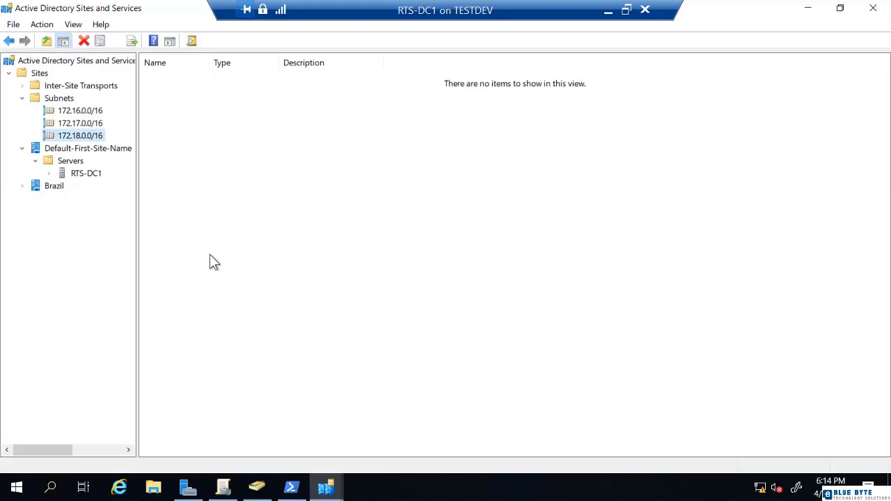
Delete the Brazil site and its contents
{"action": "right_click", "coordinate": [53, 187]}
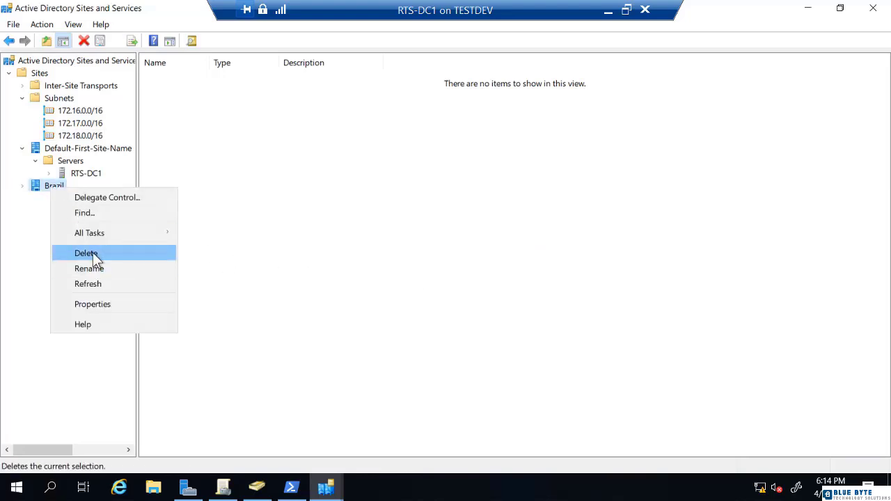
{"action": "left_click", "coordinate": [93, 253]}
{"action": "left_click", "coordinate": [481, 334]}
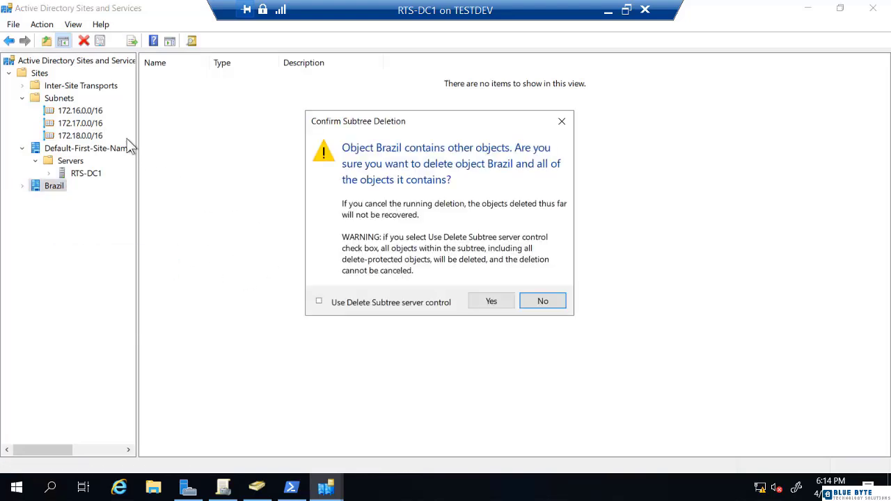
{"action": "left_click", "coordinate": [488, 302]}
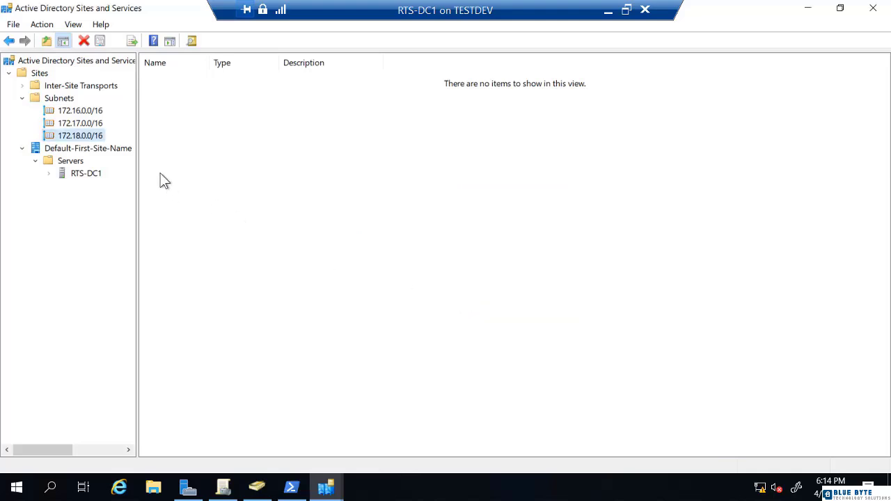
Remove subnets 172.16.0.0/16, 172.17.0.0/16 and 172.18.0.0/16, then close the Sites and Services window
{"action": "right_click", "coordinate": [90, 116]}
{"action": "left_click", "coordinate": [115, 178]}
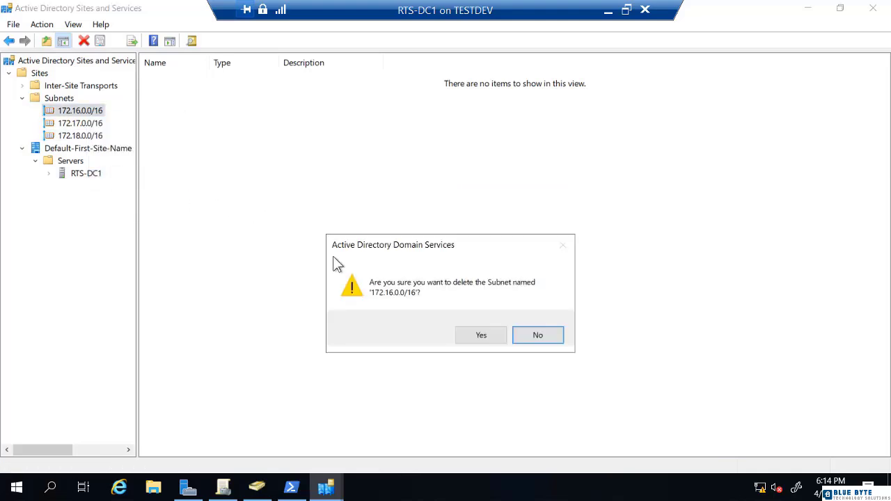
{"action": "left_click", "coordinate": [479, 335]}
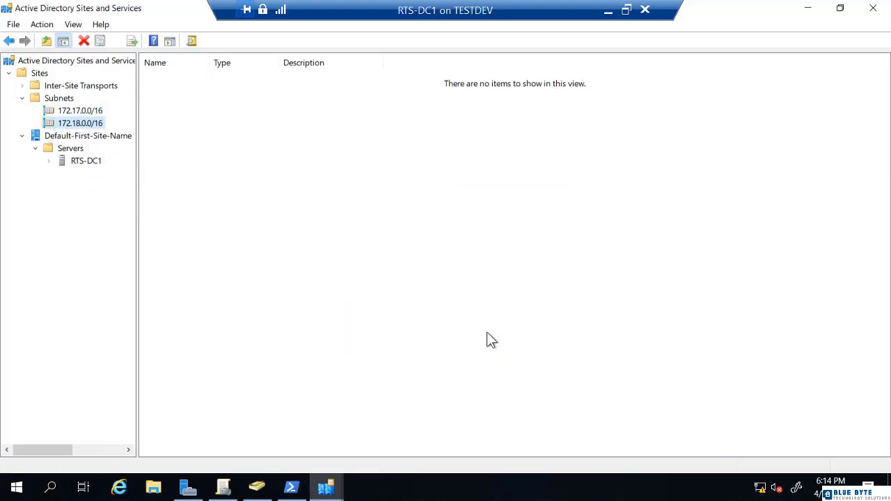
{"action": "right_click", "coordinate": [96, 112]}
{"action": "left_click", "coordinate": [133, 179]}
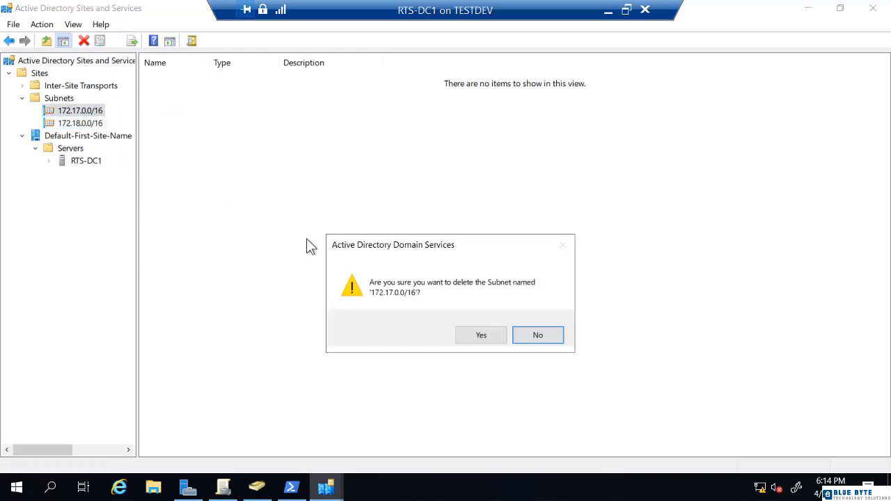
{"action": "left_click", "coordinate": [461, 333]}
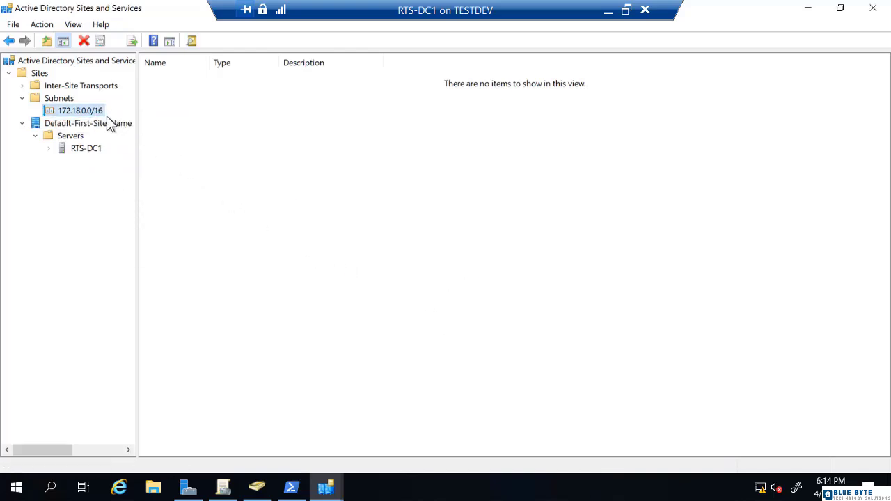
{"action": "right_click", "coordinate": [93, 110]}
{"action": "left_click", "coordinate": [129, 192]}
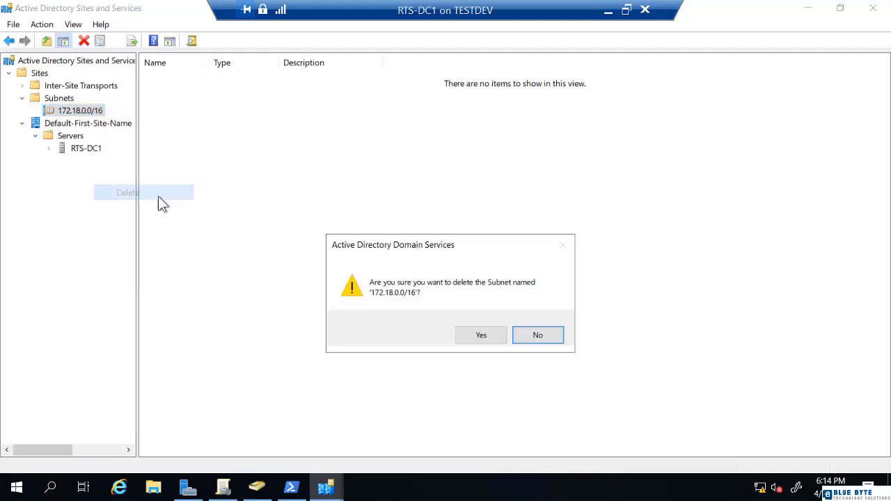
{"action": "left_click", "coordinate": [473, 333]}
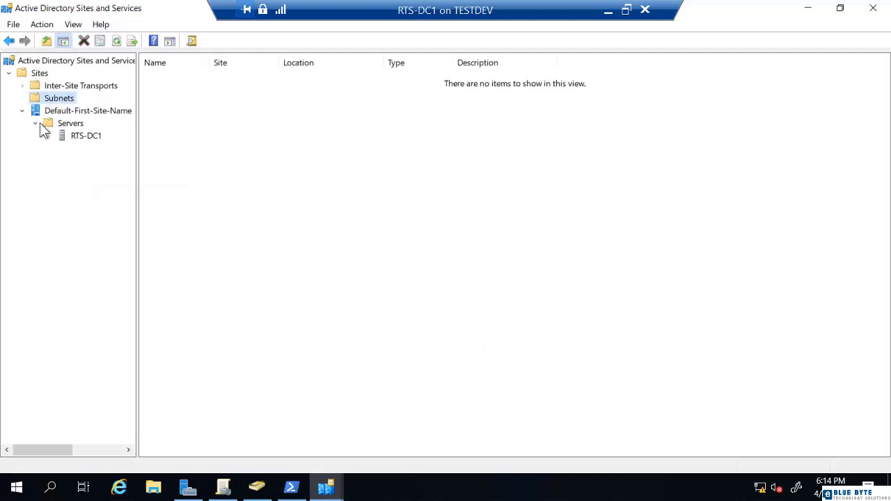
{"action": "left_click", "coordinate": [873, 11]}
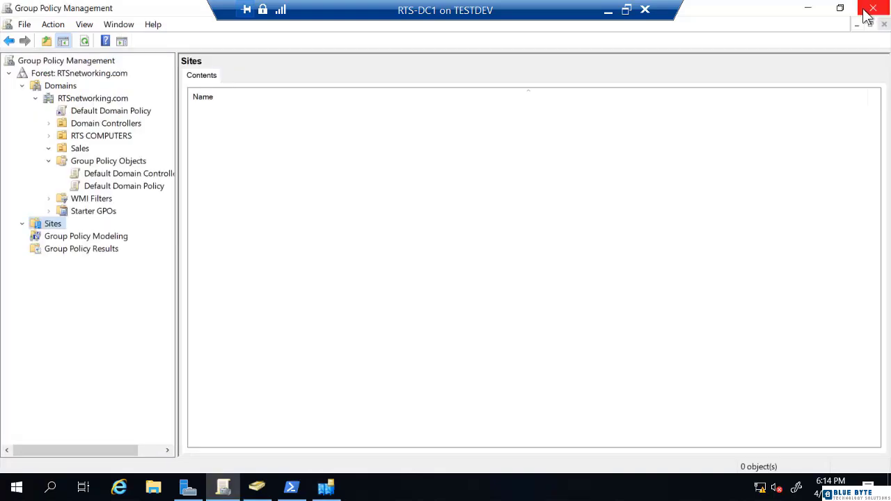